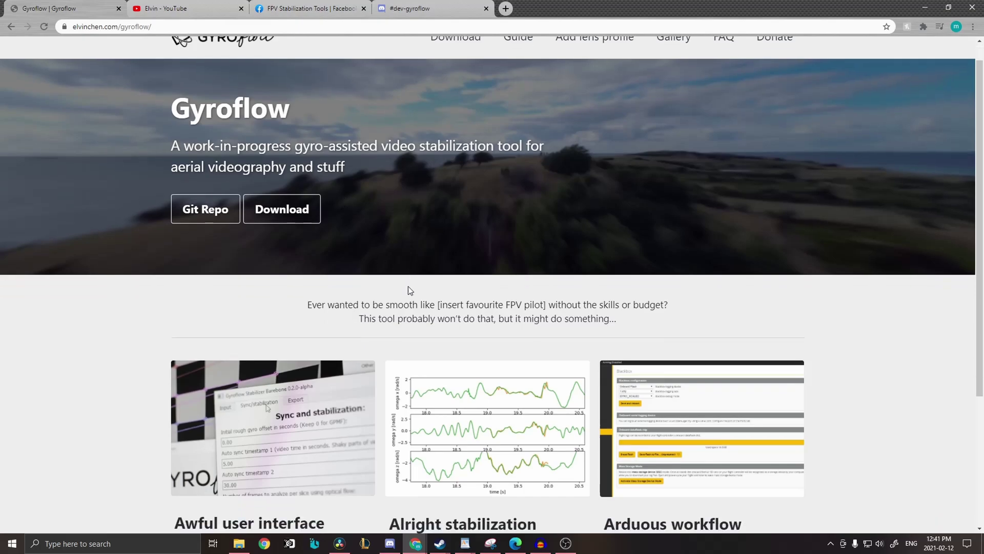
pyautogui.scroll(1, 408, 276)
pyautogui.scroll(2, 403, 287)
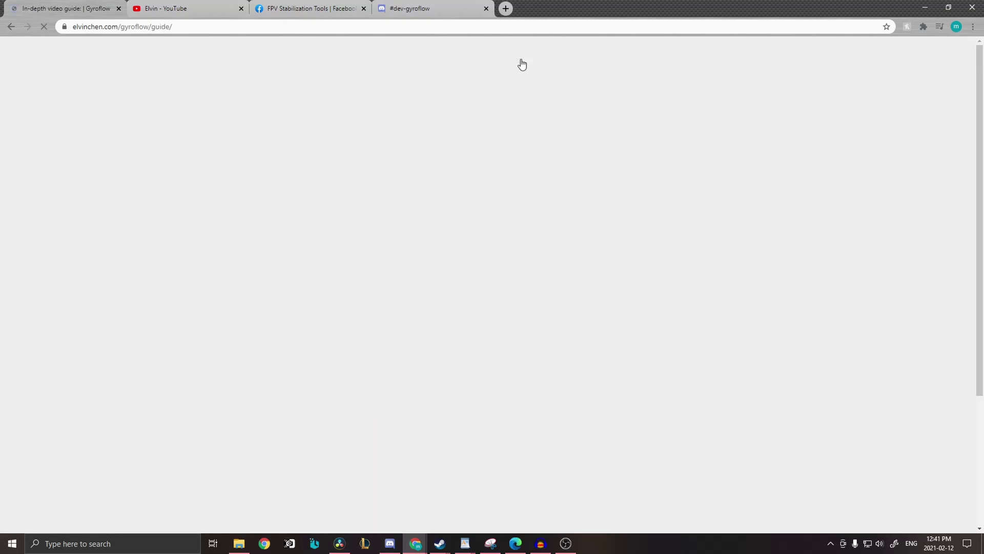
pyautogui.scroll(-3, 723, 290)
pyautogui.scroll(3, 719, 288)
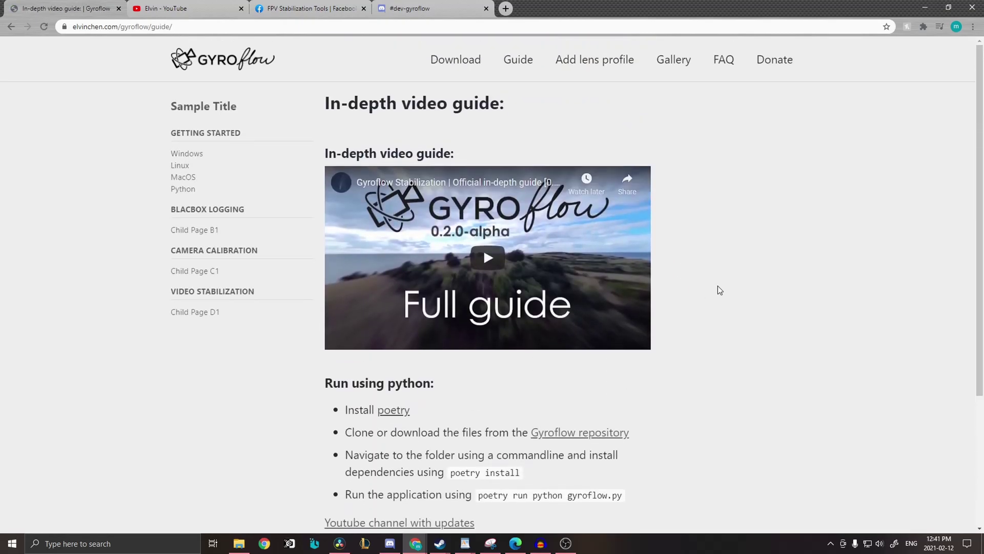
# Visit the lens profile submission page, then the Gallery of stabilization demo videos.
pyautogui.click(611, 69)
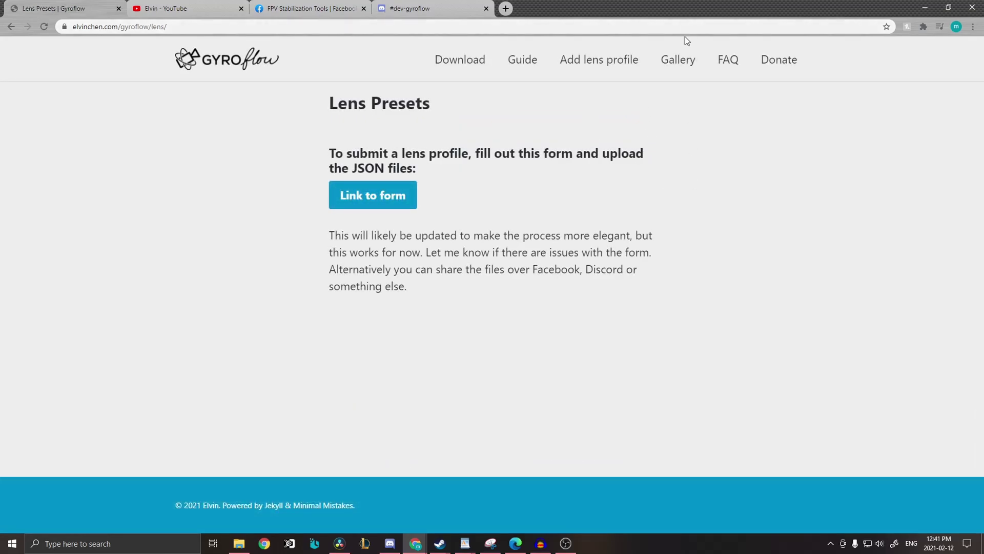
pyautogui.click(681, 62)
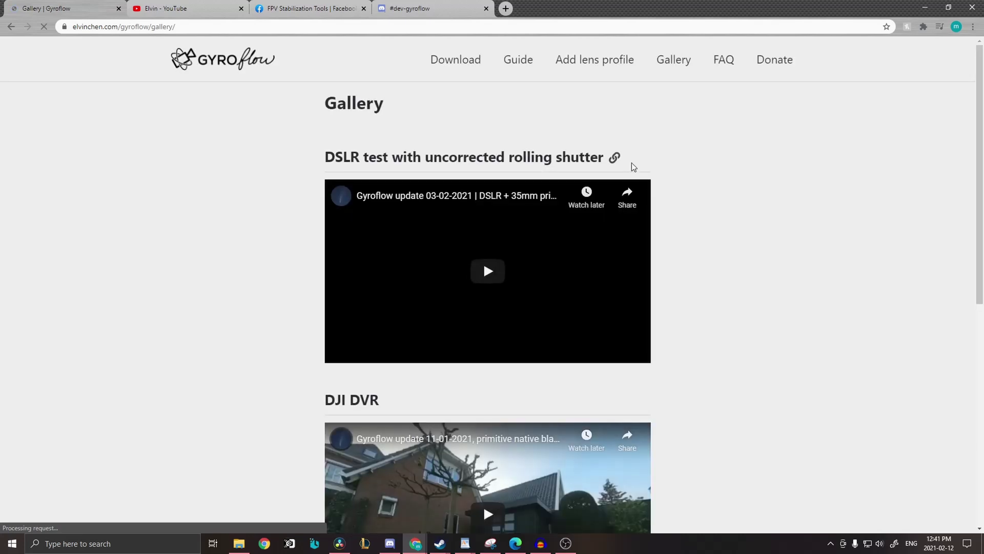
pyautogui.scroll(-2, 781, 180)
pyautogui.scroll(-2, 781, 180)
pyautogui.scroll(3, 781, 182)
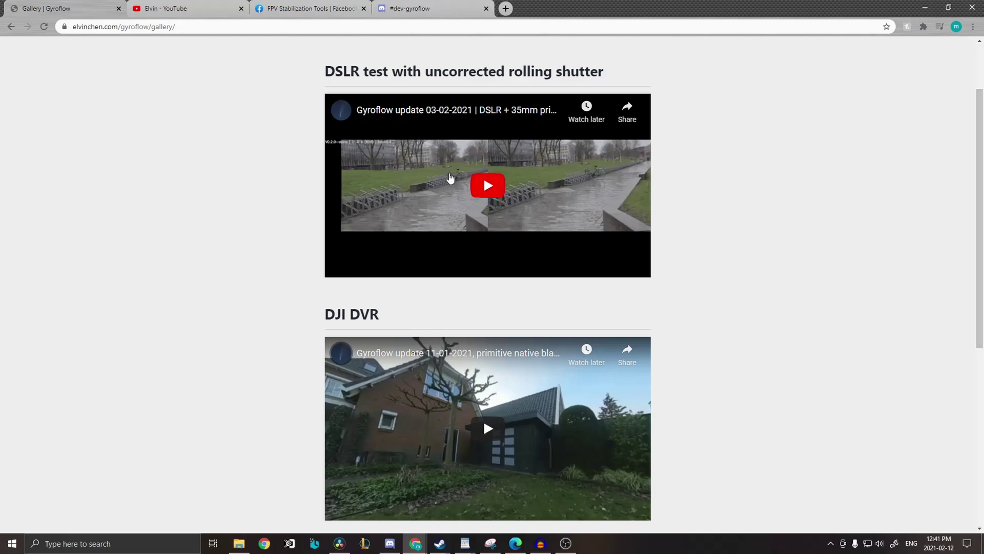
# Play the DSLR rolling shutter test, then skim through the DJI DVR demo video.
pyautogui.click(482, 198)
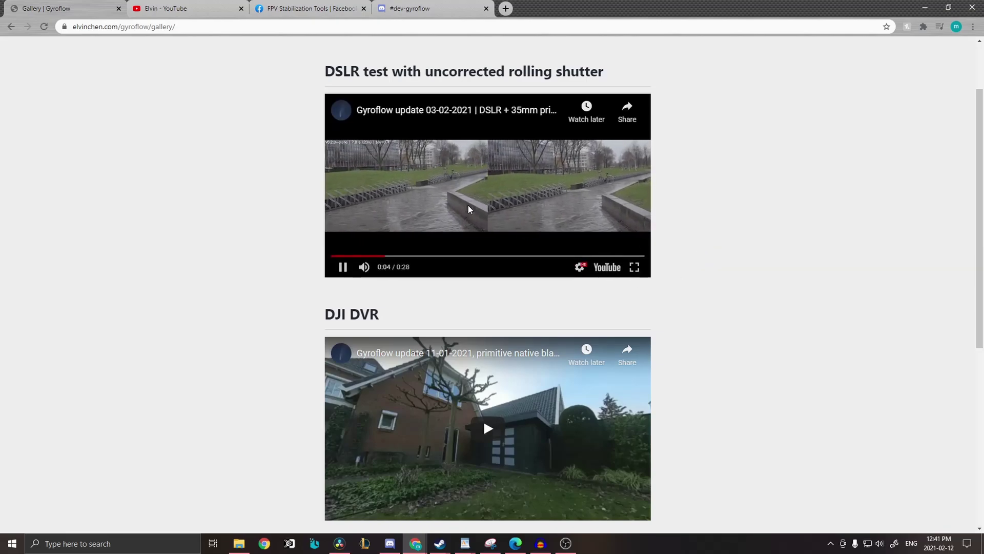
pyautogui.click(569, 200)
pyautogui.scroll(-2, 571, 317)
pyautogui.click(571, 318)
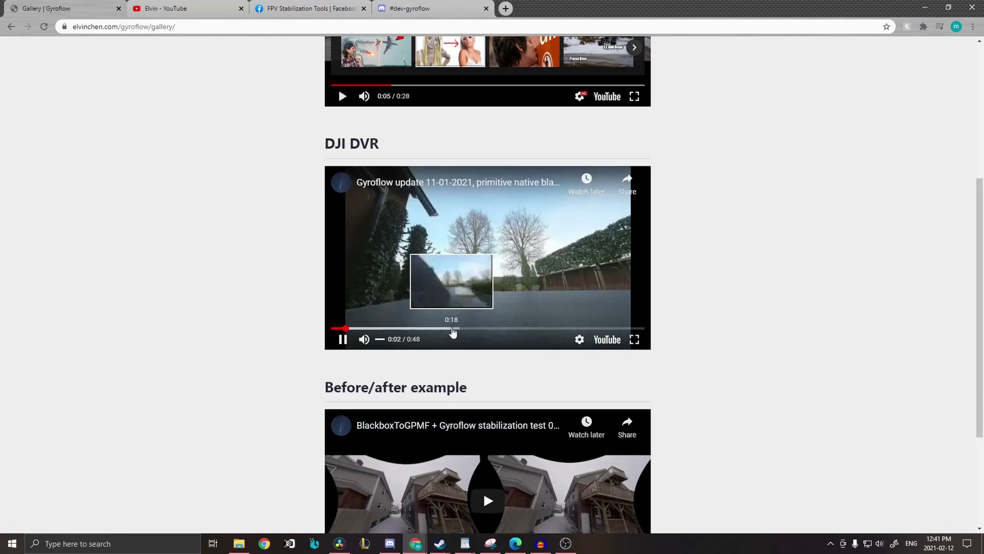
pyautogui.click(452, 328)
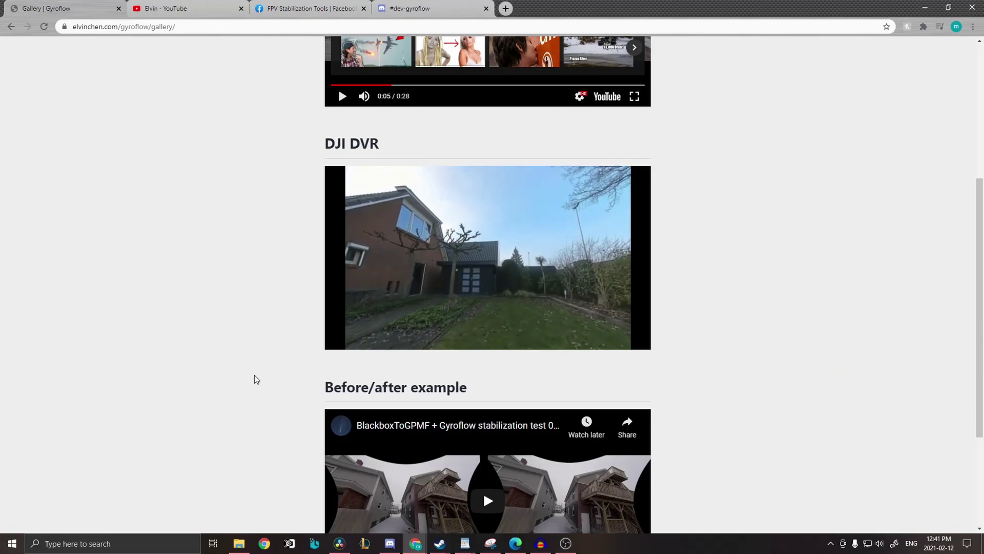
pyautogui.click(582, 266)
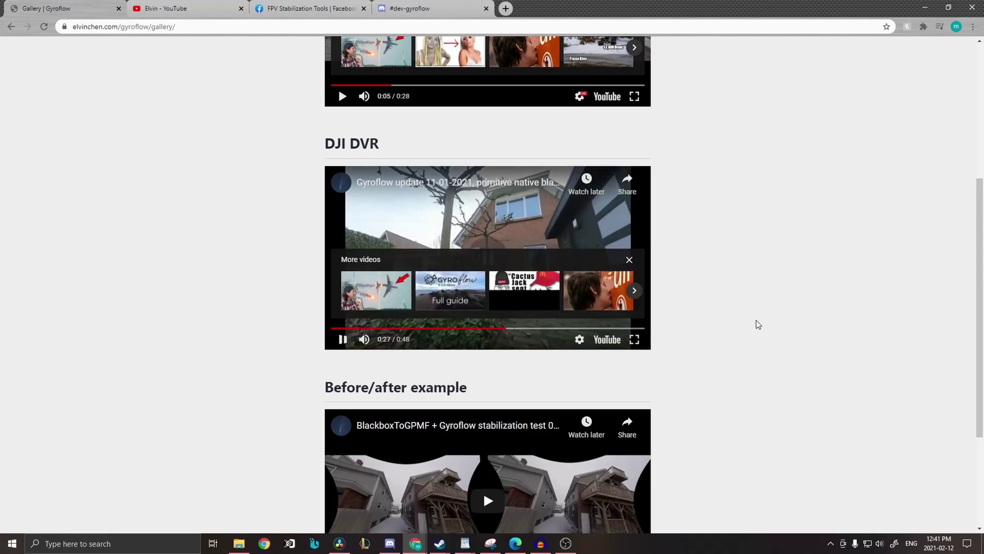
pyautogui.scroll(-3, 698, 325)
# Play, skip ahead in, and pause the before/after stabilization example video.
pyautogui.click(479, 334)
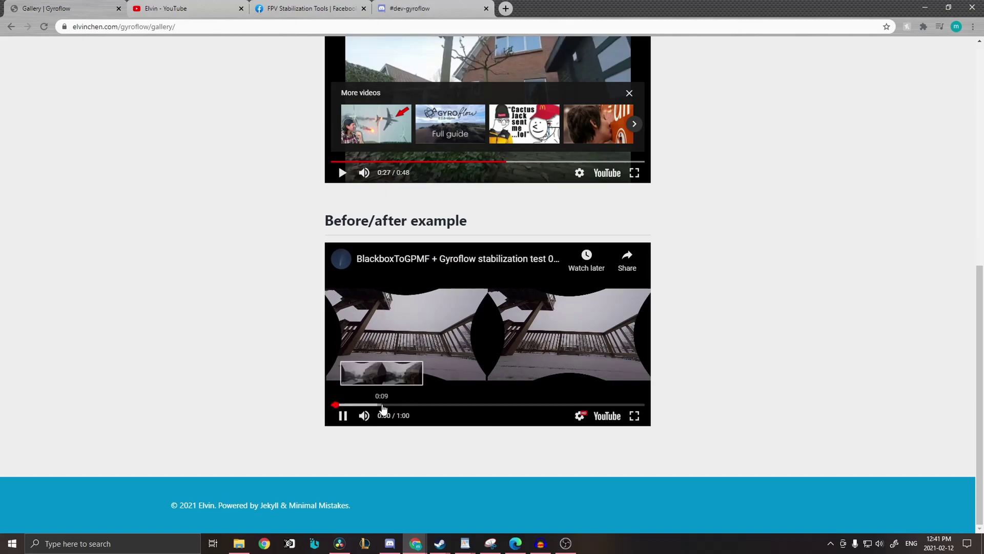
pyautogui.click(415, 409)
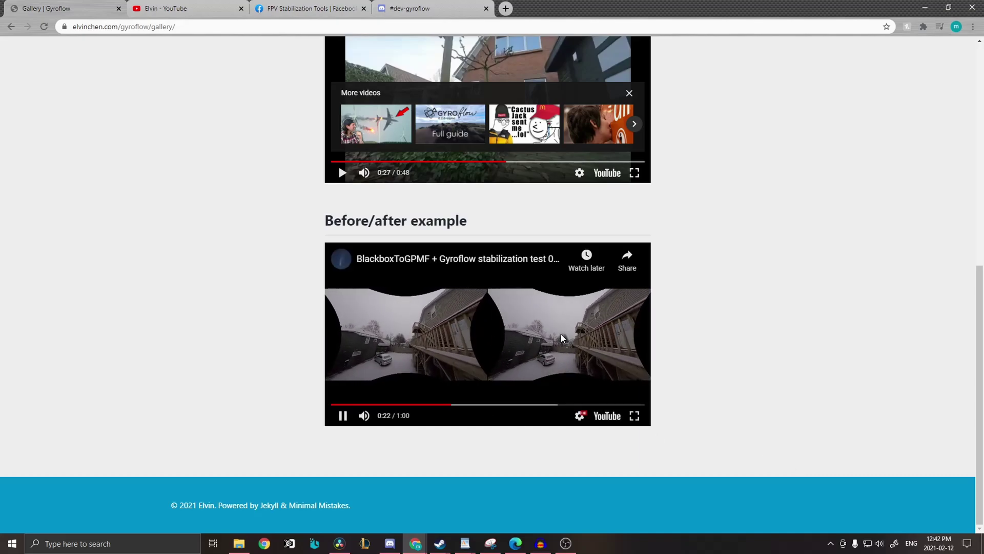
pyautogui.press('space')
pyautogui.scroll(6, 824, 440)
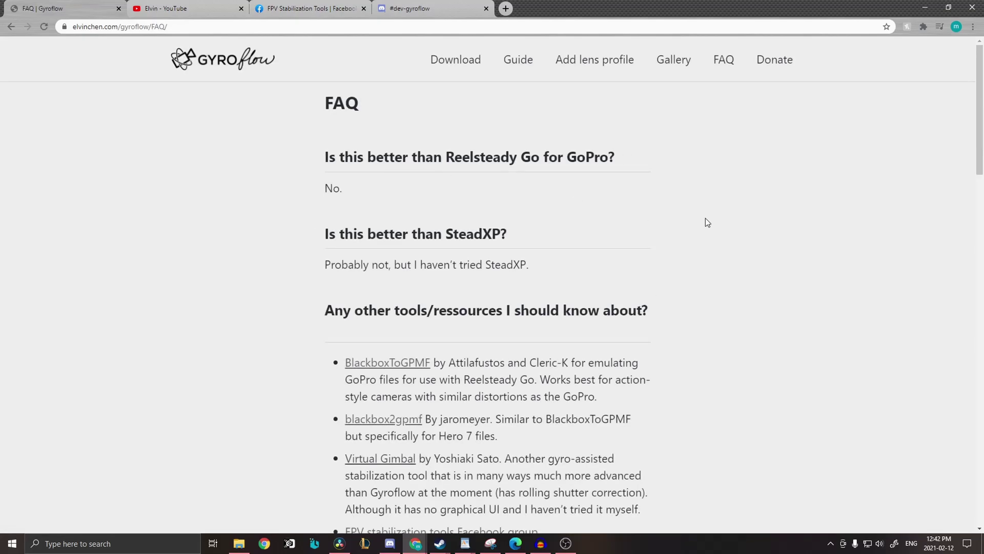
pyautogui.scroll(-1, 790, 244)
pyautogui.scroll(-1, 789, 243)
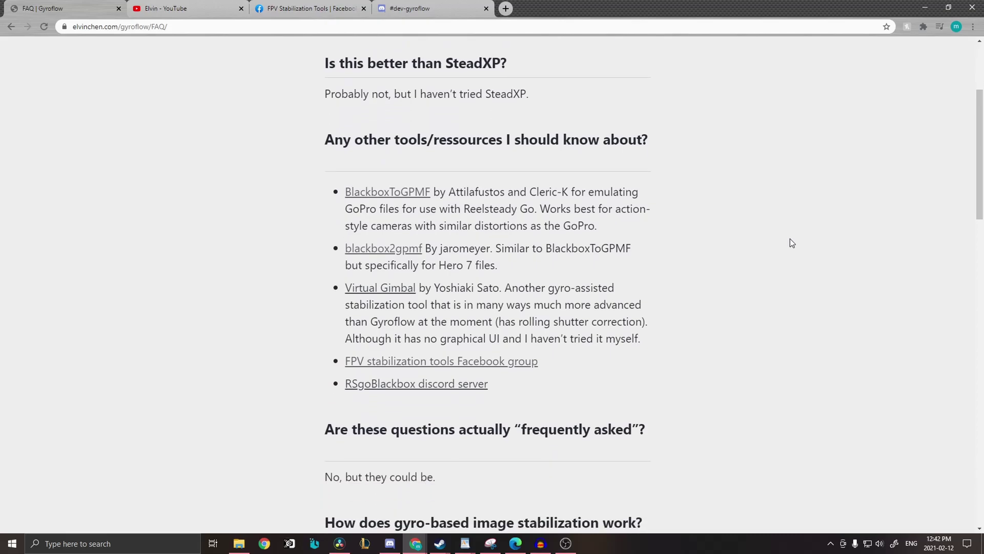
pyautogui.scroll(-1, 790, 239)
pyautogui.scroll(-1, 790, 243)
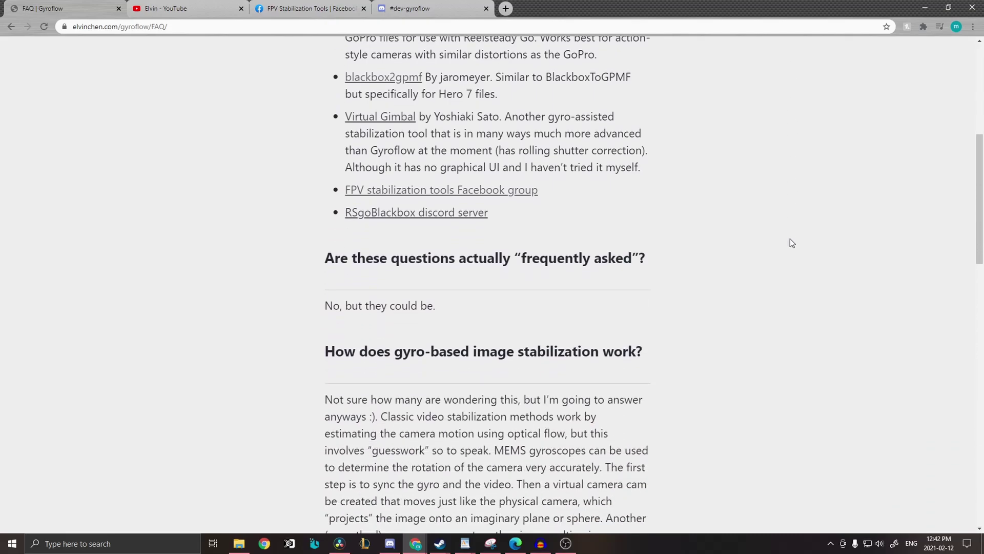
pyautogui.scroll(-1, 789, 243)
pyautogui.scroll(-1, 790, 243)
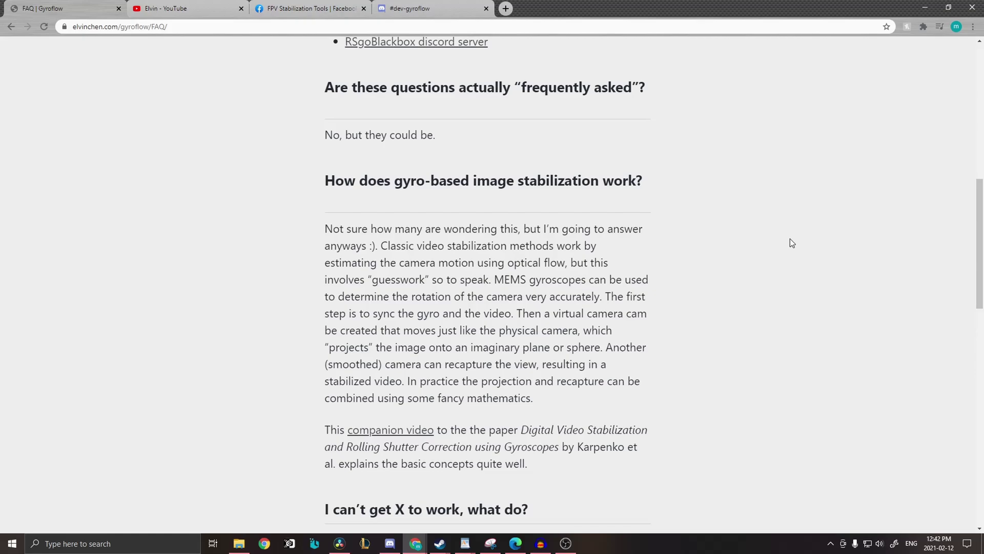
pyautogui.scroll(-1, 790, 243)
pyautogui.scroll(-1, 789, 243)
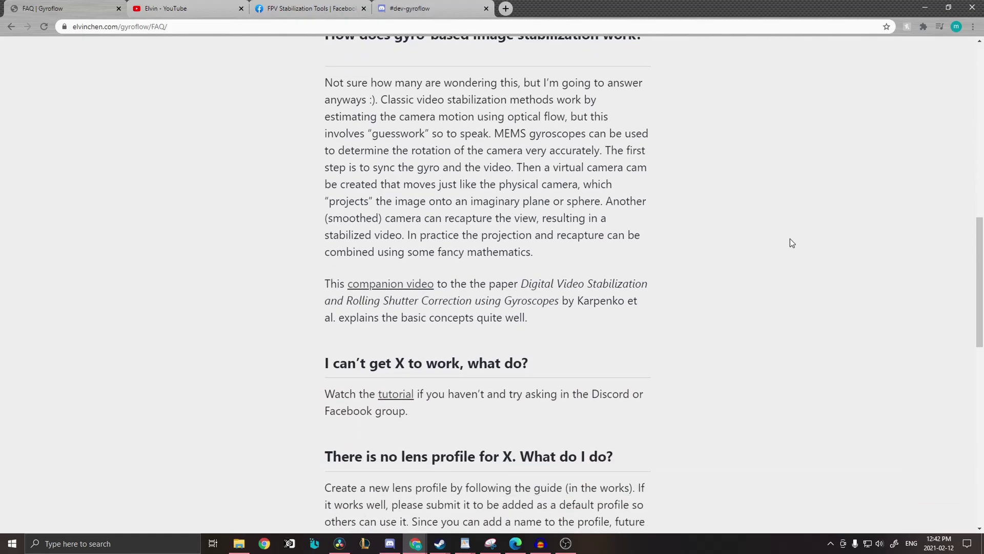
pyautogui.scroll(-1, 789, 243)
pyautogui.scroll(-1, 790, 243)
pyautogui.scroll(-1, 789, 243)
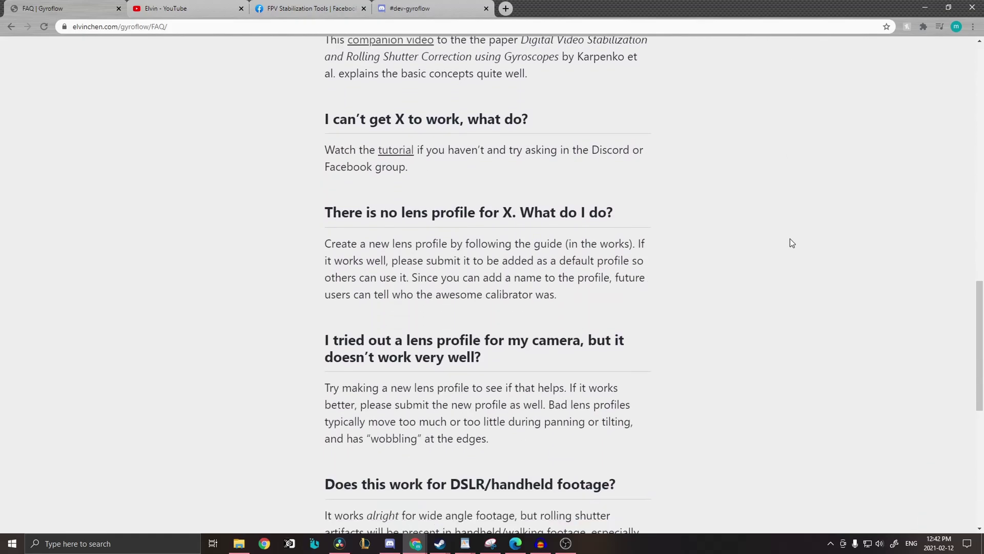
pyautogui.scroll(-1, 790, 243)
pyautogui.scroll(-1, 789, 243)
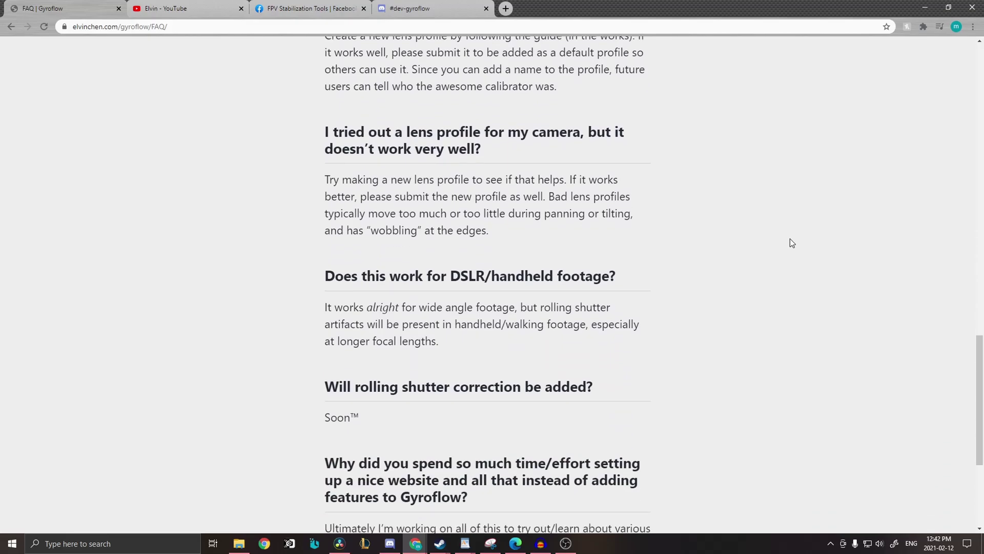
pyautogui.scroll(-1, 789, 243)
pyautogui.scroll(-1, 790, 243)
pyautogui.scroll(-1, 790, 238)
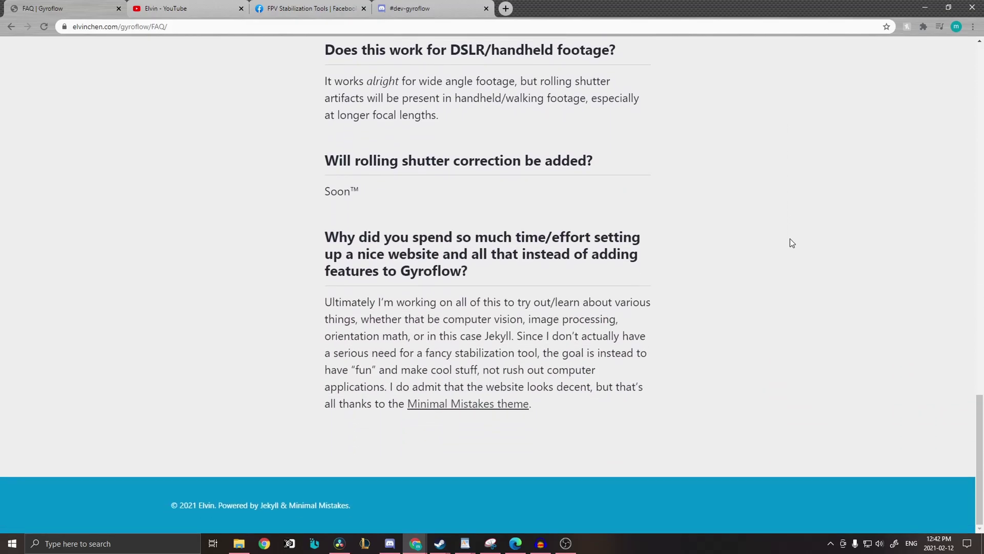
pyautogui.scroll(3, 508, 95)
pyautogui.scroll(6, 507, 94)
pyautogui.scroll(5, 510, 131)
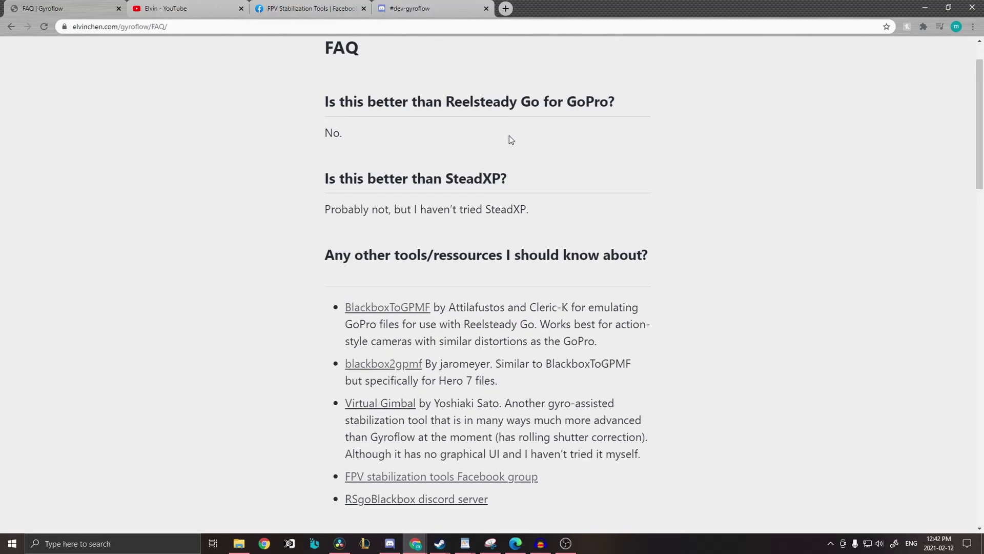
pyautogui.scroll(1, 509, 136)
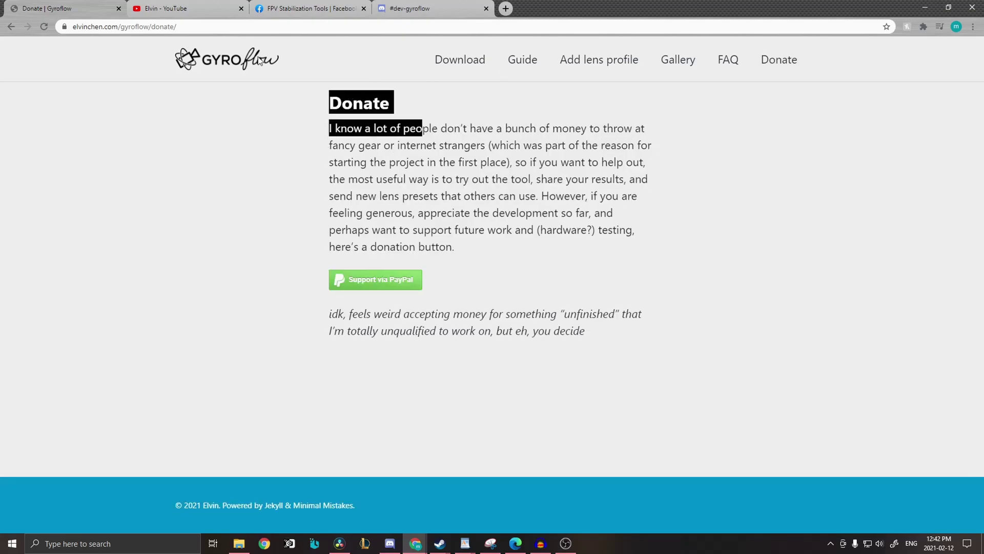
# Highlight and clear some Donate page text, then move to the YouTube guide video.
pyautogui.moveTo(299, 91); pyautogui.dragTo(421, 66)
pyautogui.click(421, 66)
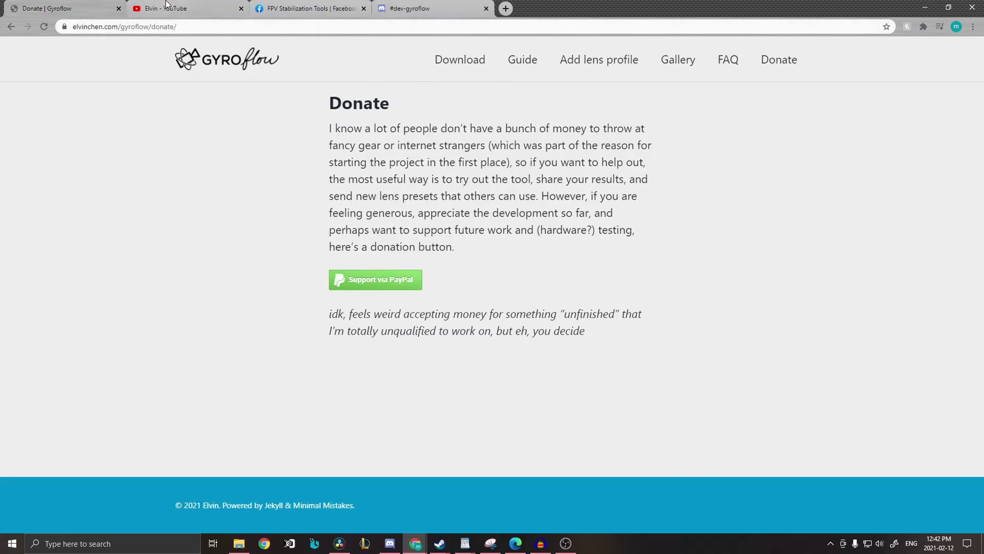
pyautogui.click(166, 6)
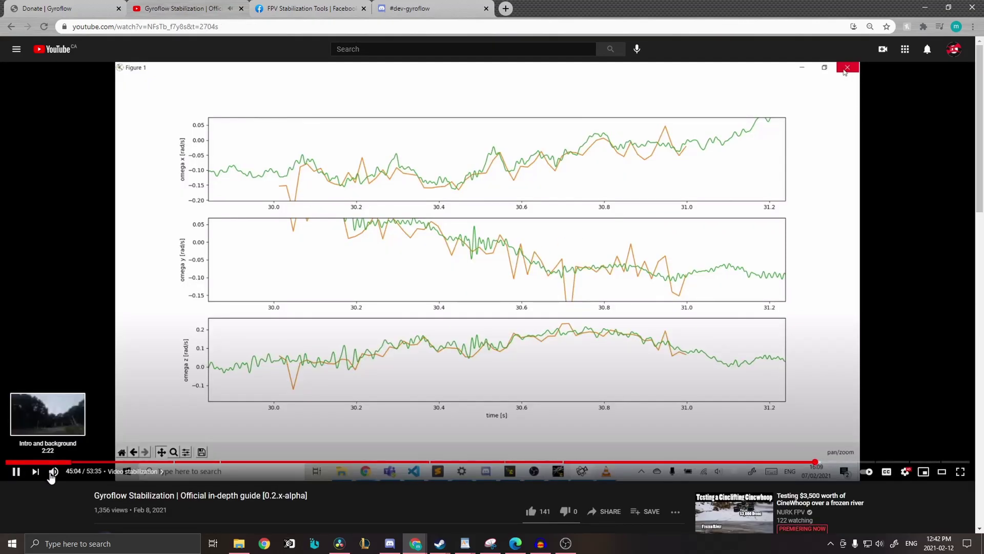
# Mute the in-depth guide and jump through its chapters, from the FFmpeg part to near the end.
pyautogui.click(53, 471)
pyautogui.click(15, 462)
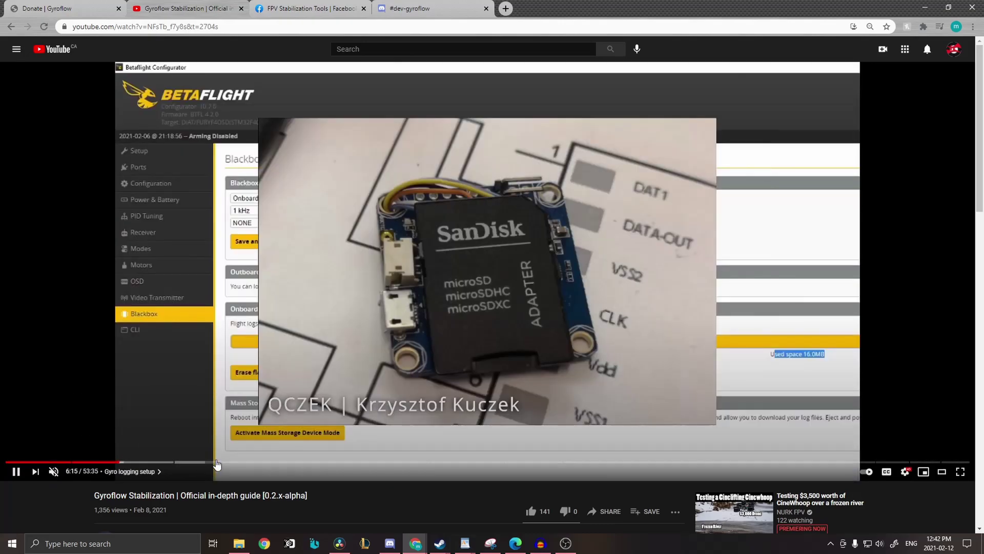
pyautogui.click(217, 465)
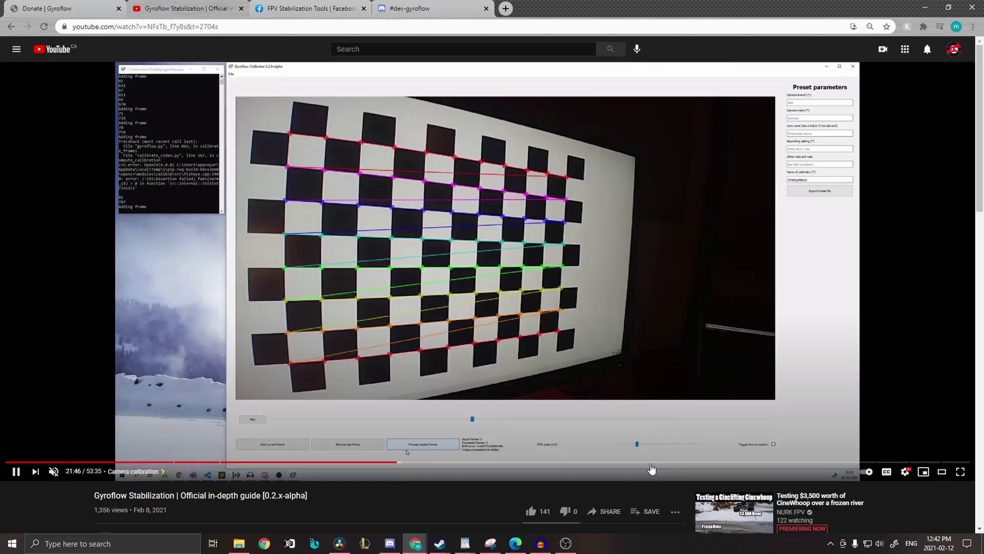
pyautogui.click(654, 466)
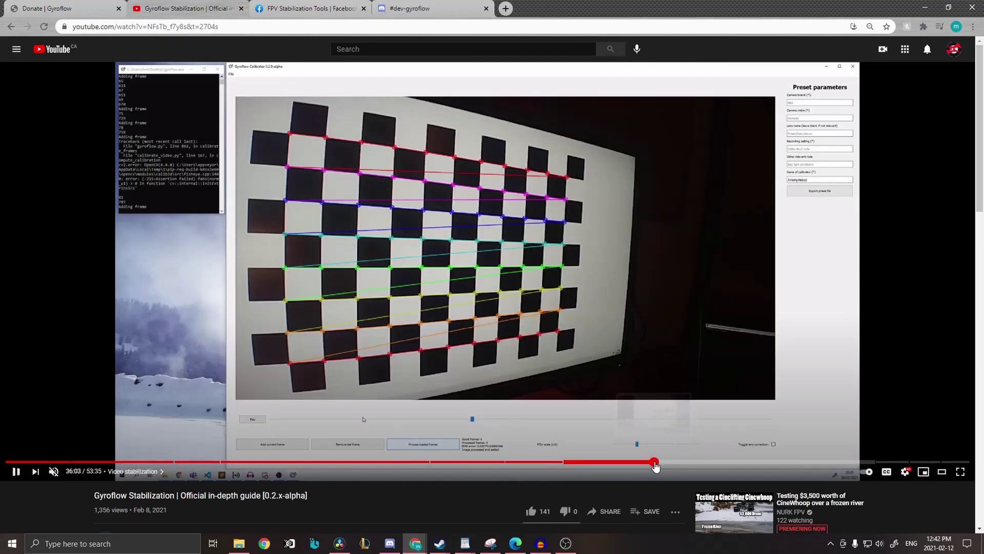
pyautogui.click(893, 464)
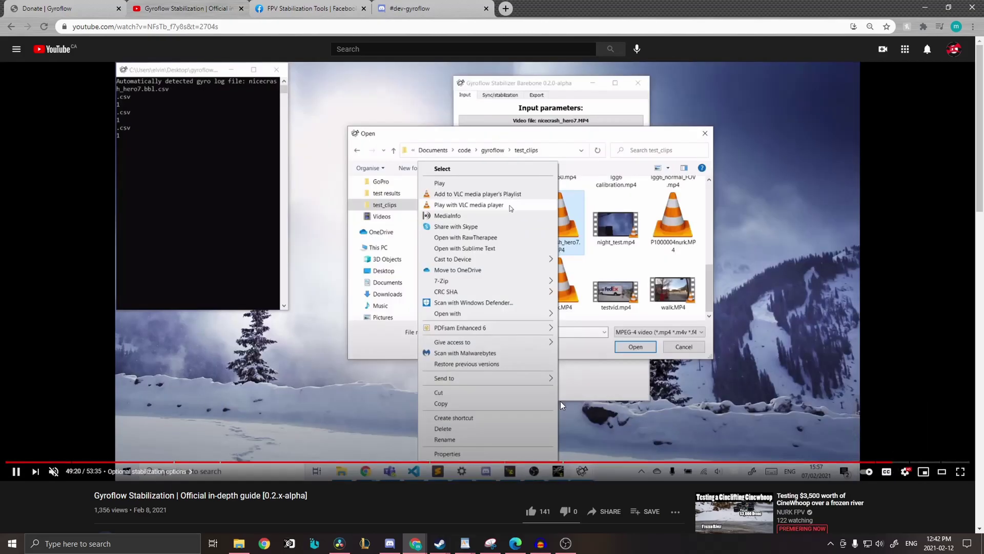
pyautogui.scroll(-3, 373, 326)
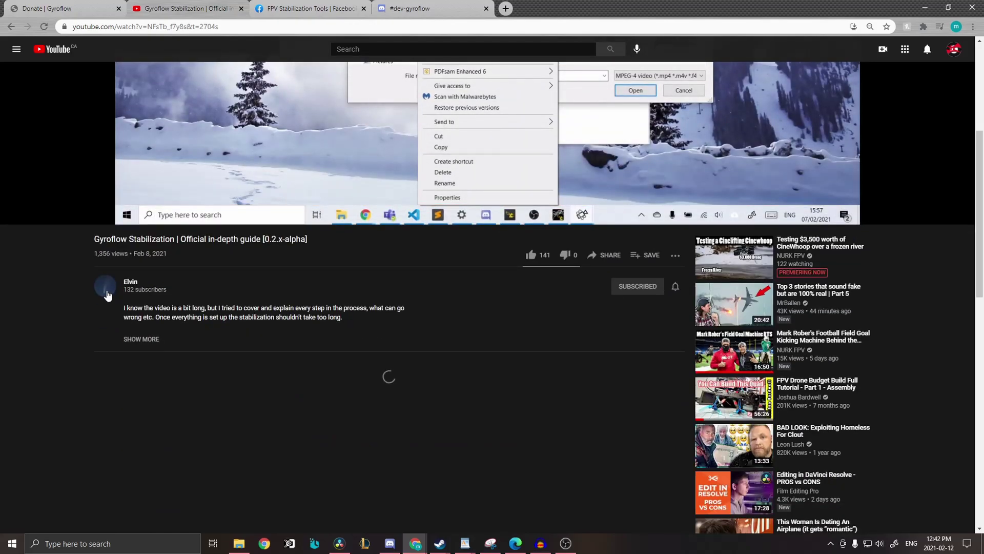
# Open the guide author's channel Videos uploads and enable all notifications.
pyautogui.click(135, 286)
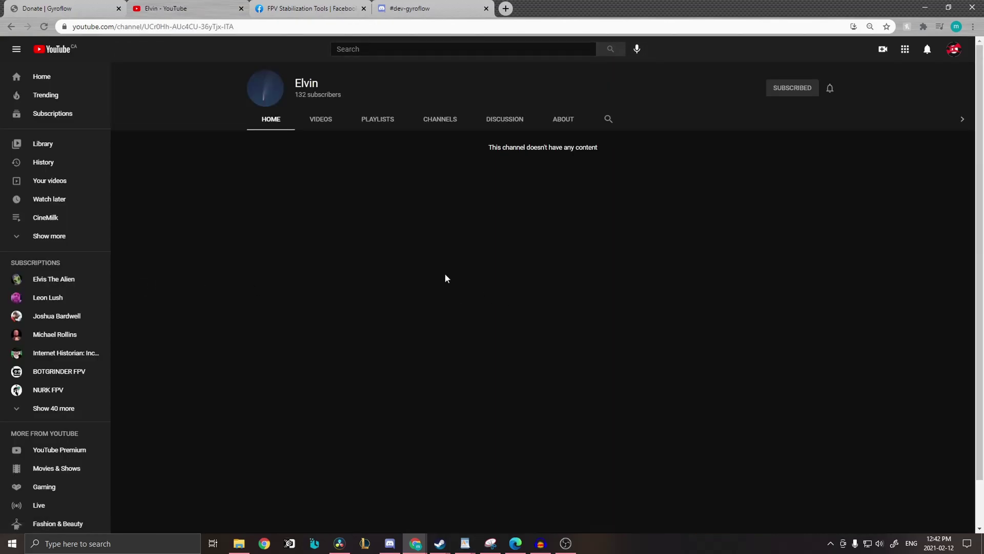
pyautogui.click(320, 120)
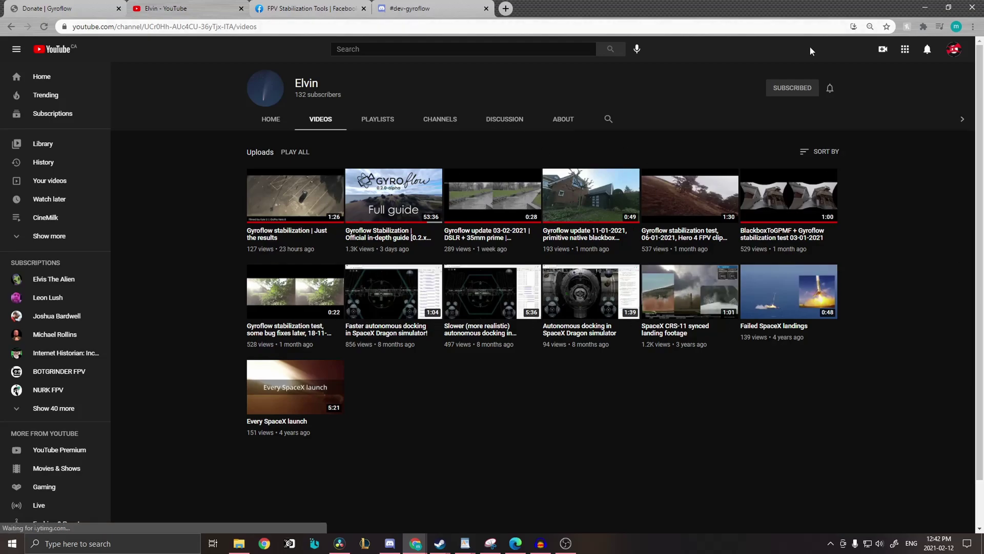
pyautogui.click(830, 88)
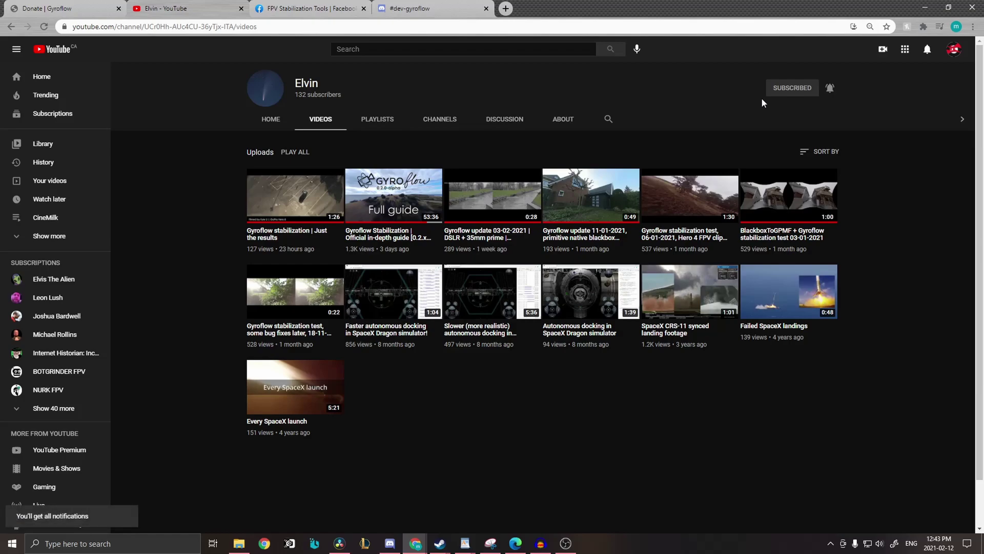
# Browse the FPV Stabilization Tools Facebook group, then move to the dev-gyroflow Discord channel.
pyautogui.click(326, 4)
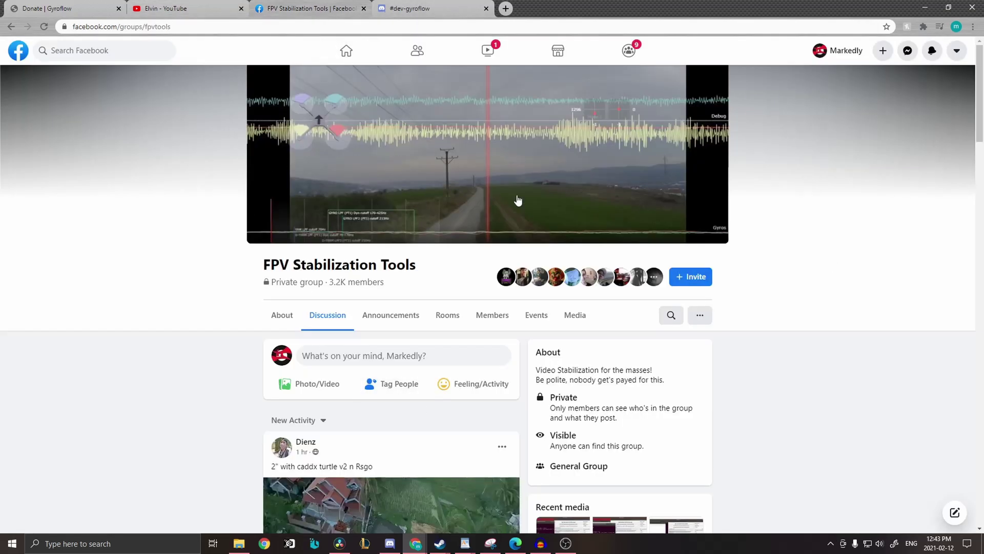
pyautogui.scroll(-2, 307, 306)
pyautogui.scroll(-2, 242, 239)
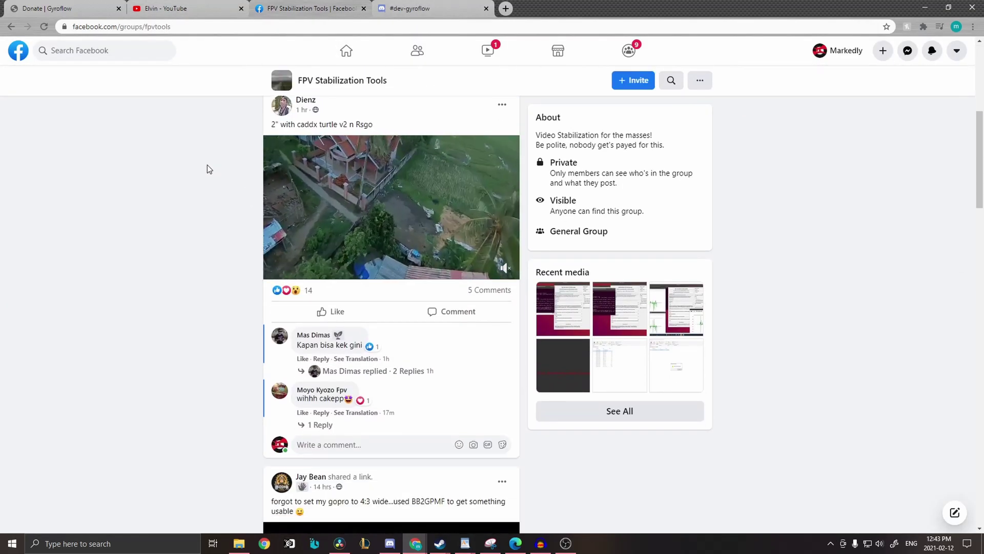
pyautogui.scroll(-3, 199, 163)
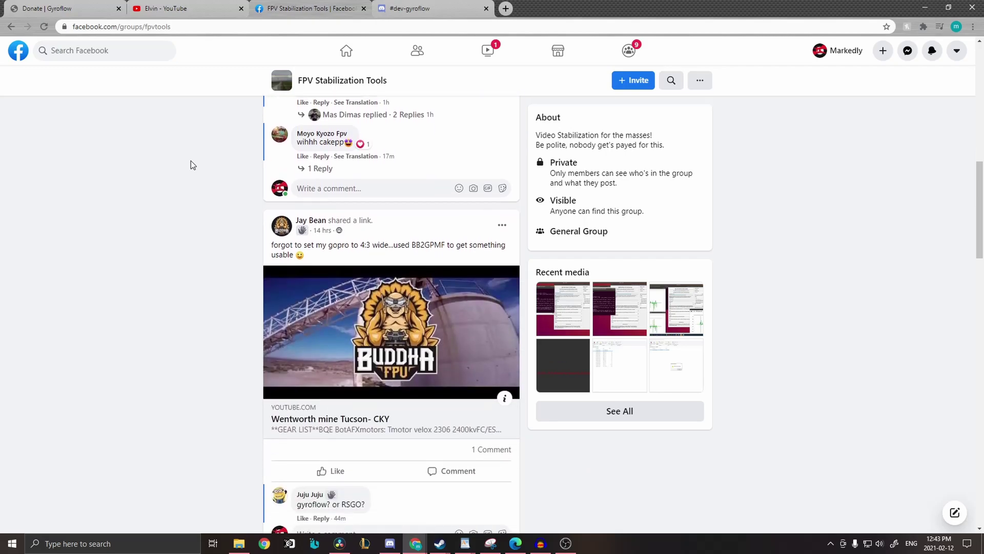
pyautogui.scroll(-2, 192, 161)
pyautogui.scroll(1, 191, 160)
pyautogui.scroll(-1, 190, 161)
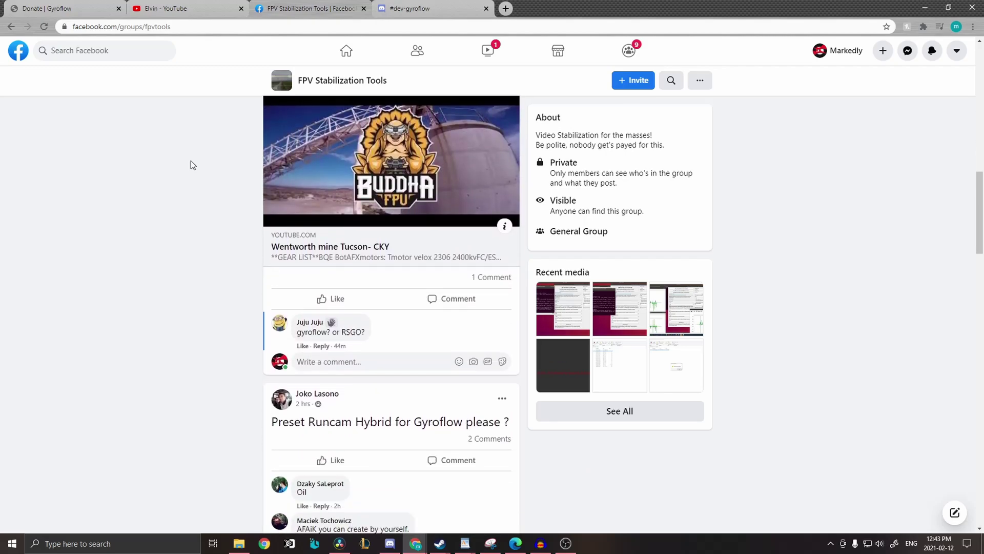
pyautogui.scroll(-2, 191, 161)
pyautogui.scroll(-1, 191, 161)
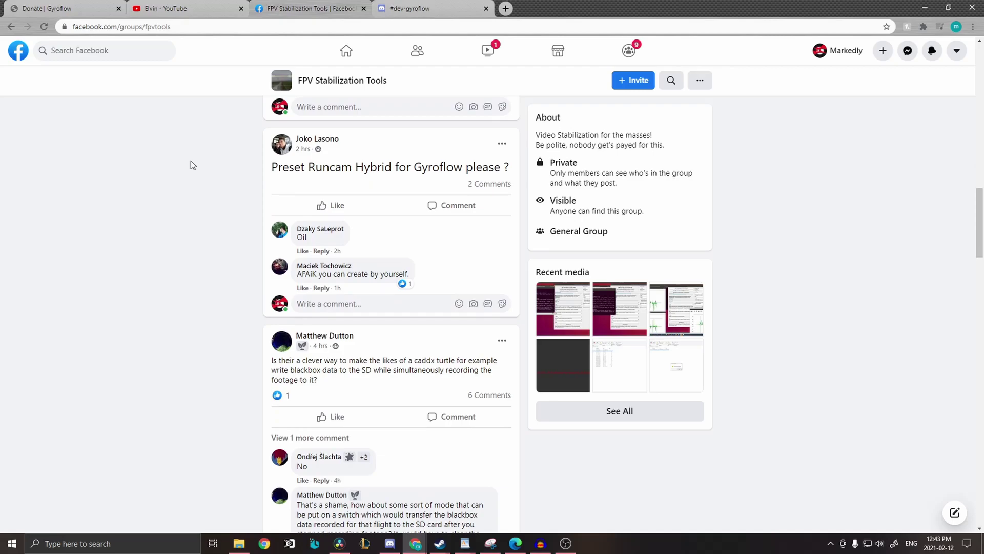
pyautogui.scroll(-2, 190, 161)
pyautogui.scroll(-1, 190, 161)
pyautogui.scroll(-2, 190, 161)
pyautogui.scroll(-1, 190, 161)
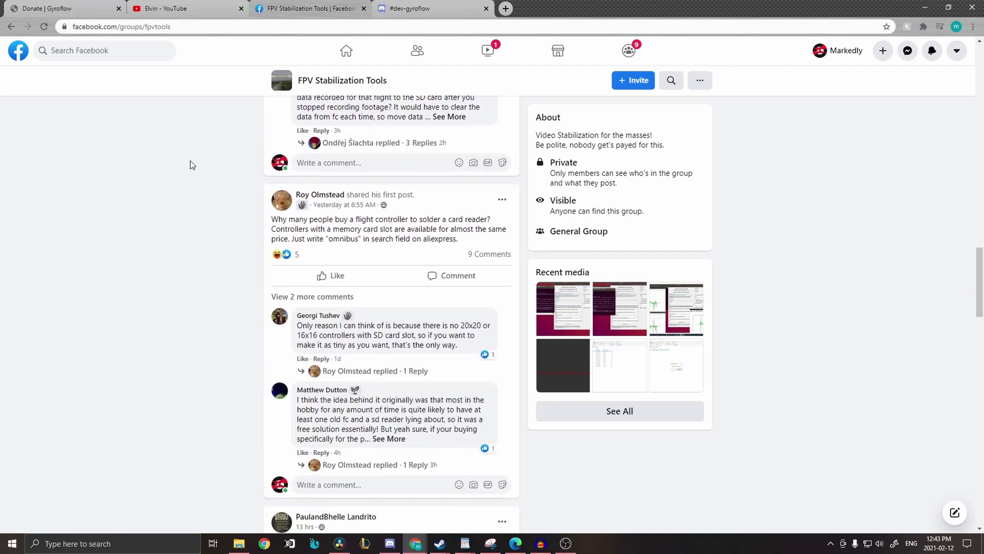
pyautogui.scroll(-3, 190, 161)
pyautogui.scroll(-1, 190, 161)
pyautogui.scroll(-1, 190, 161)
pyautogui.scroll(-3, 189, 161)
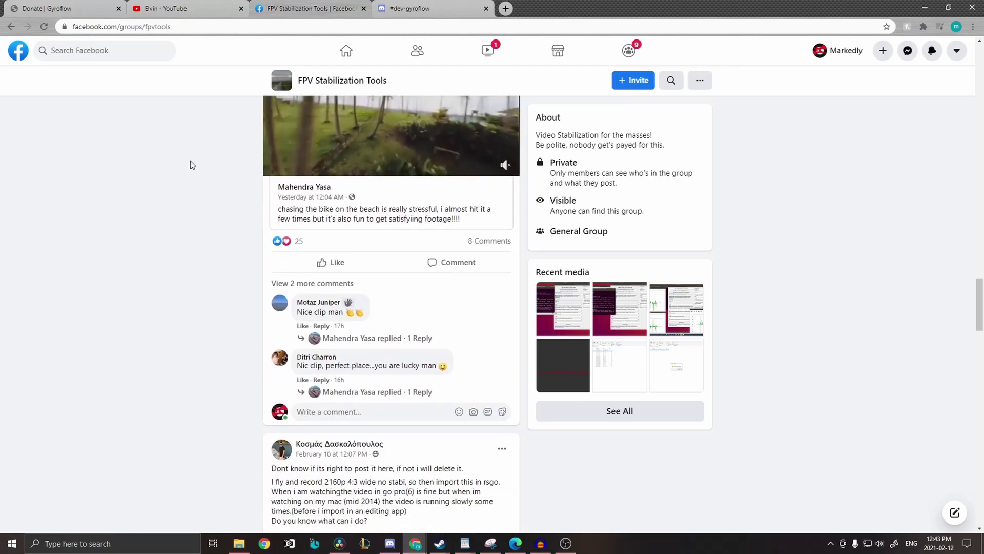
pyautogui.scroll(-2, 190, 161)
pyautogui.scroll(-1, 189, 161)
pyautogui.scroll(-3, 190, 161)
pyautogui.scroll(-2, 190, 161)
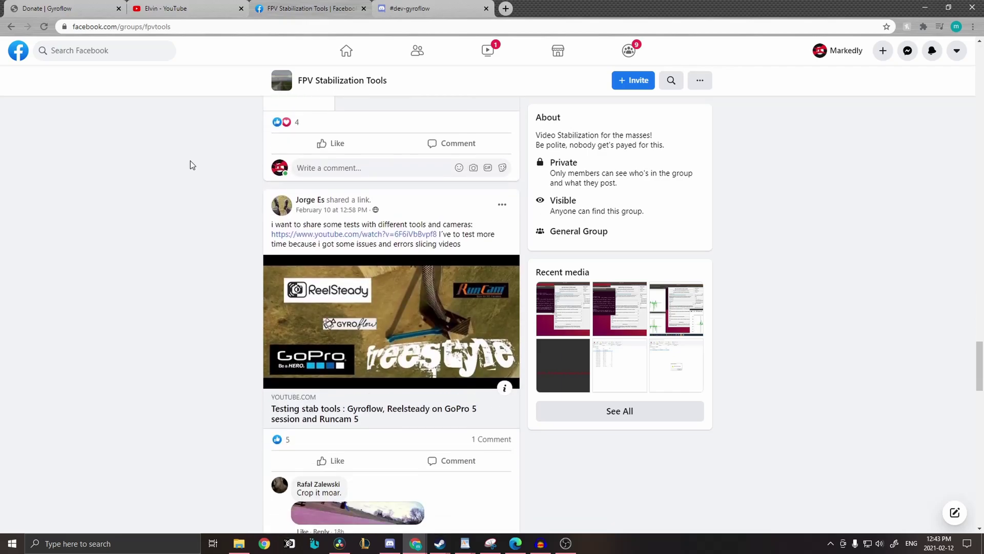
pyautogui.scroll(-1, 190, 161)
pyautogui.scroll(-2, 190, 161)
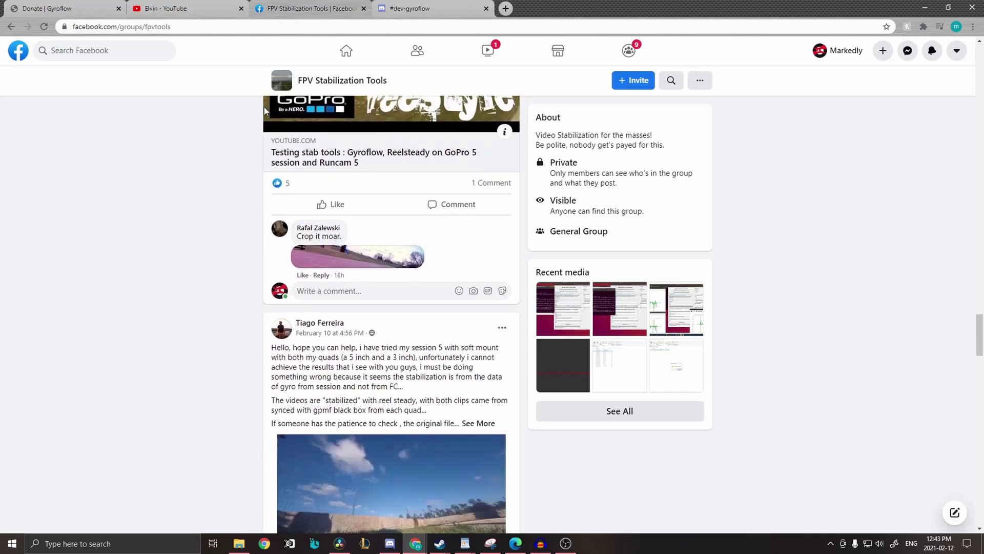
pyautogui.click(433, 7)
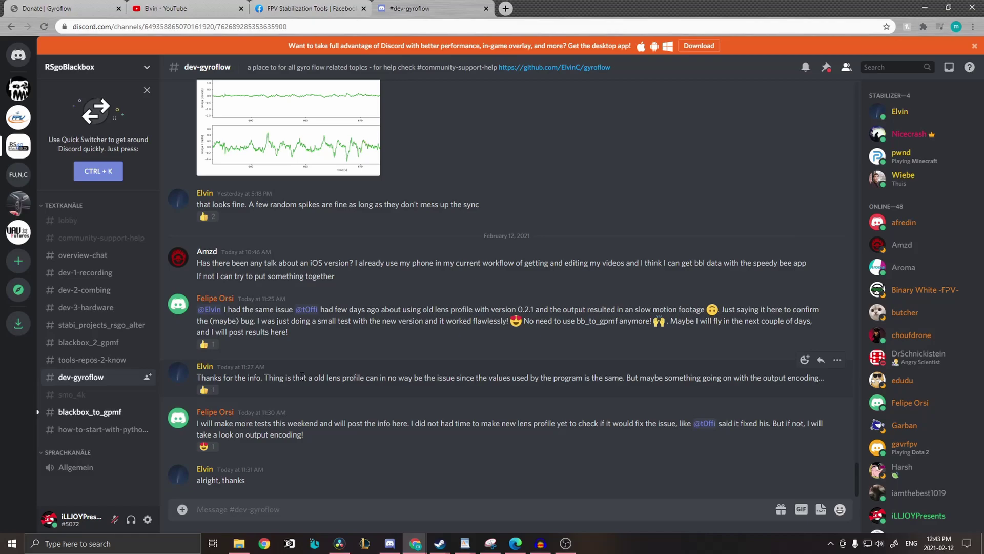
pyautogui.scroll(2, 299, 377)
pyautogui.scroll(4, 300, 377)
pyautogui.scroll(4, 300, 377)
pyautogui.scroll(4, 300, 377)
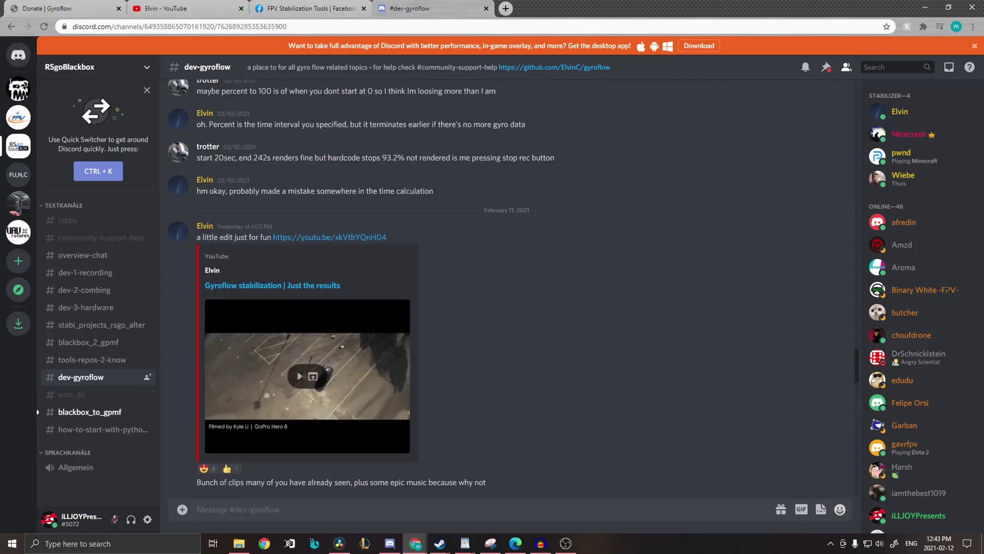
pyautogui.scroll(2, 301, 376)
pyautogui.scroll(6, 299, 377)
pyautogui.scroll(-7, 302, 376)
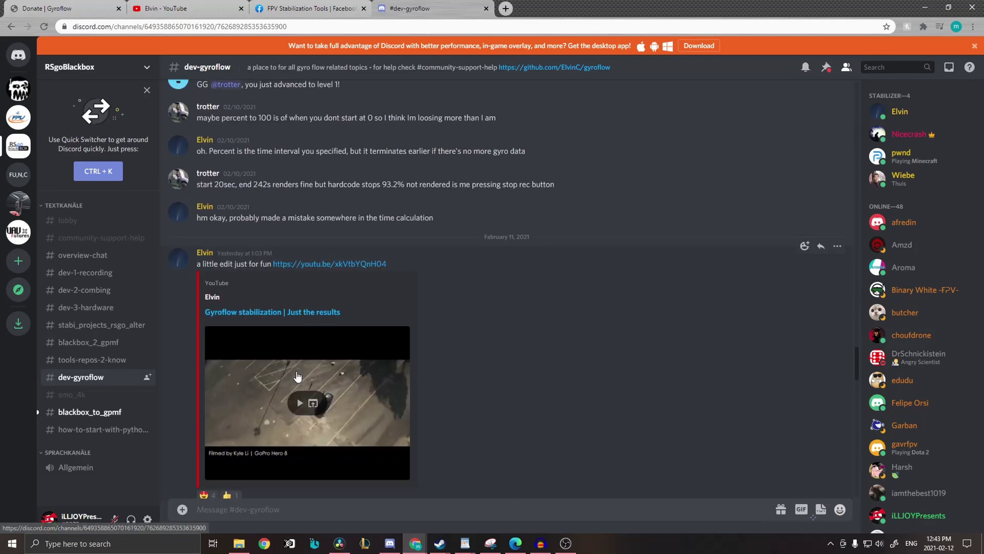
pyautogui.scroll(-4, 298, 377)
# Play the embedded Gyroflow stabilization results video full screen, then exit back to the chat.
pyautogui.click(299, 235)
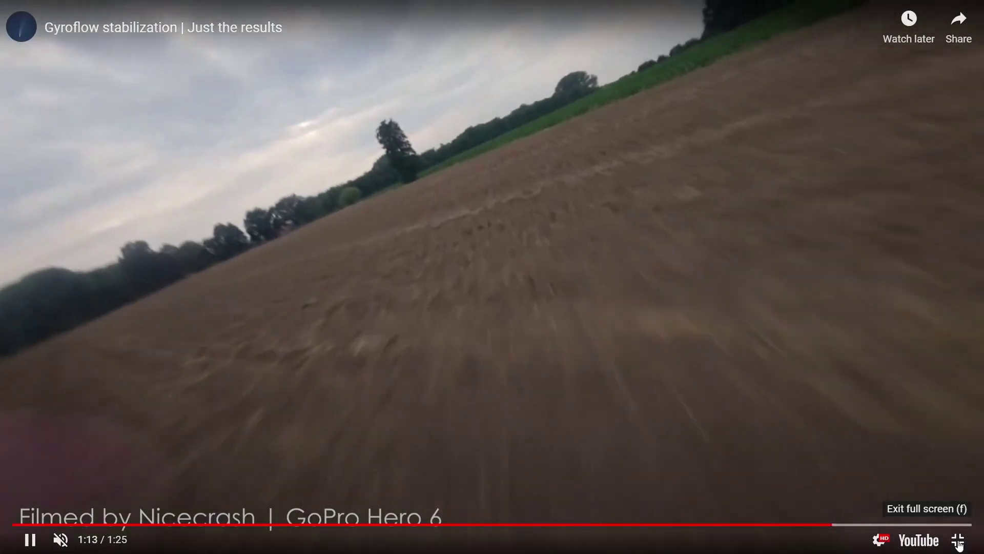
pyautogui.click(959, 542)
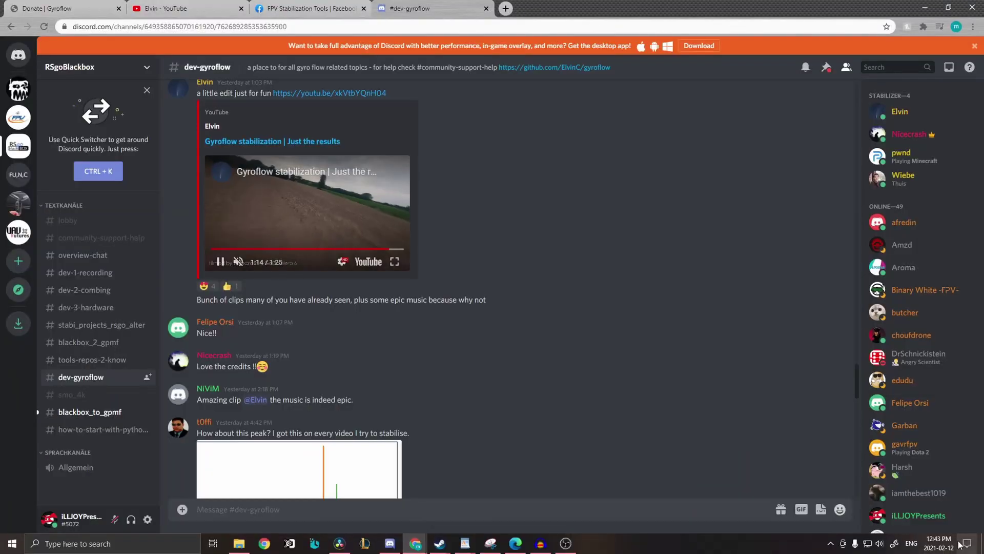
# Pause the results video and return through the Facebook, YouTube and Donate | Gyroflow pages.
pyautogui.click(304, 202)
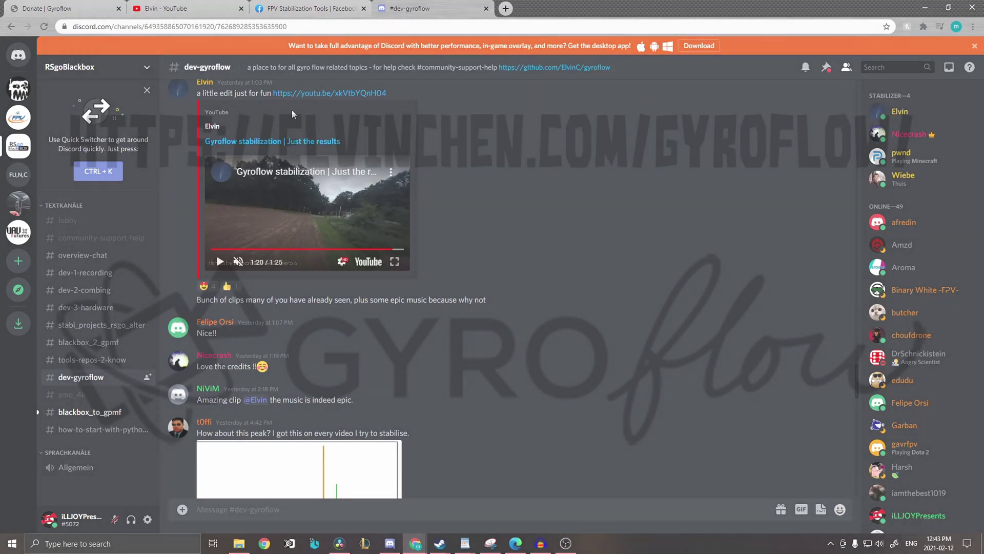
pyautogui.scroll(5, 340, 365)
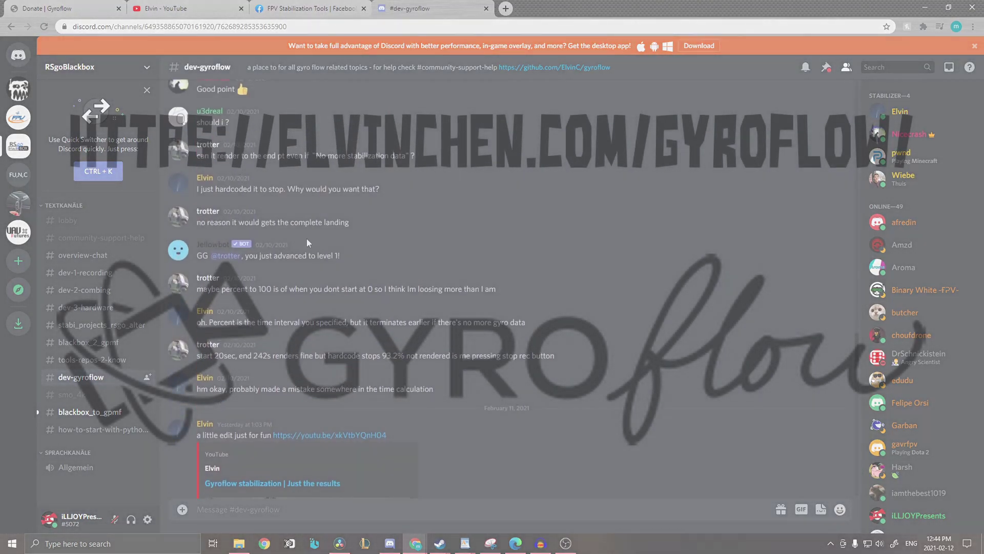
pyautogui.click(300, 6)
pyautogui.click(185, 5)
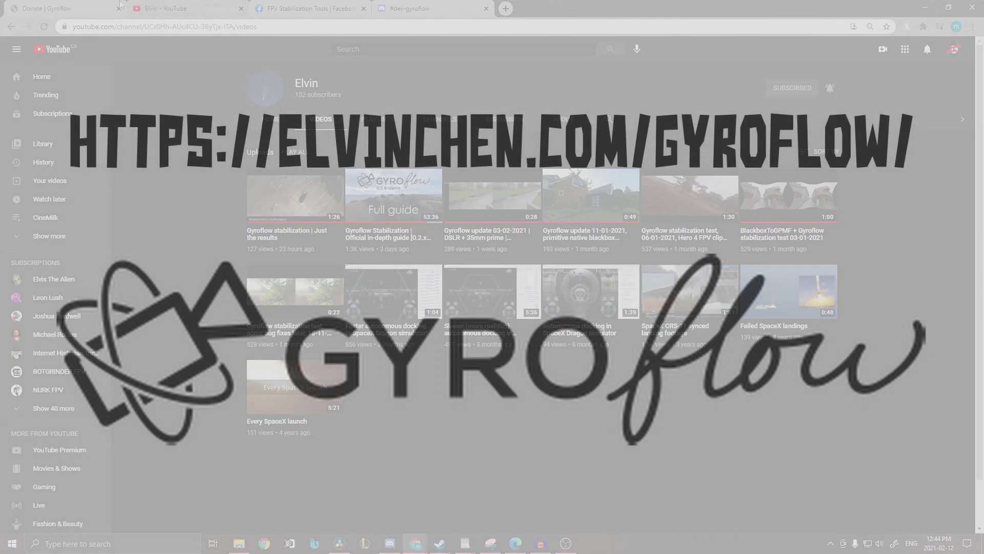
pyautogui.click(86, 6)
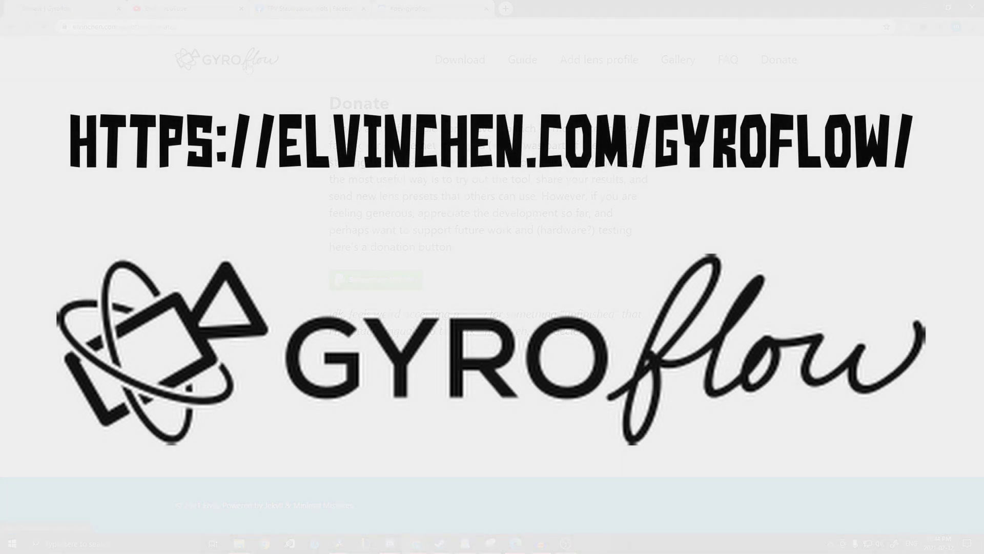